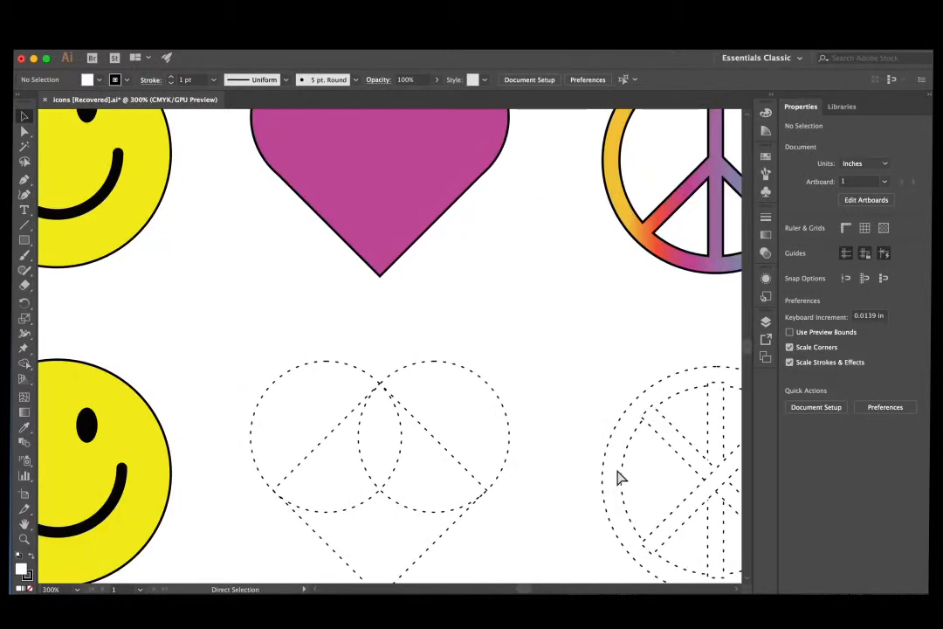
- Draw a circle about 1.11 in wide over the dotted heart template's left circle and duplicate it onto the right one
scroll(489, 410, down, 3)
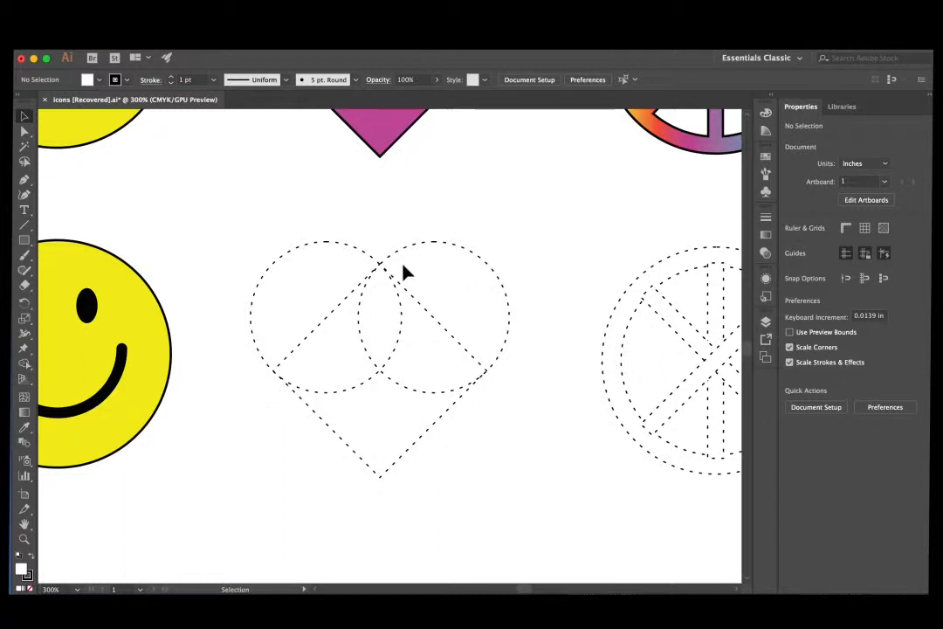
key(l)
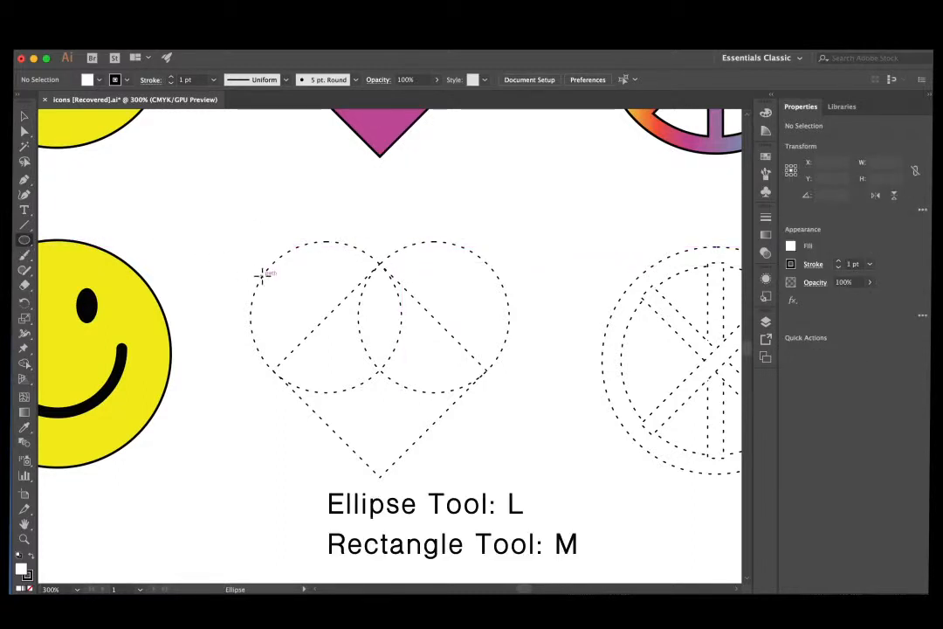
drag(254, 251, 402, 381)
key(v)
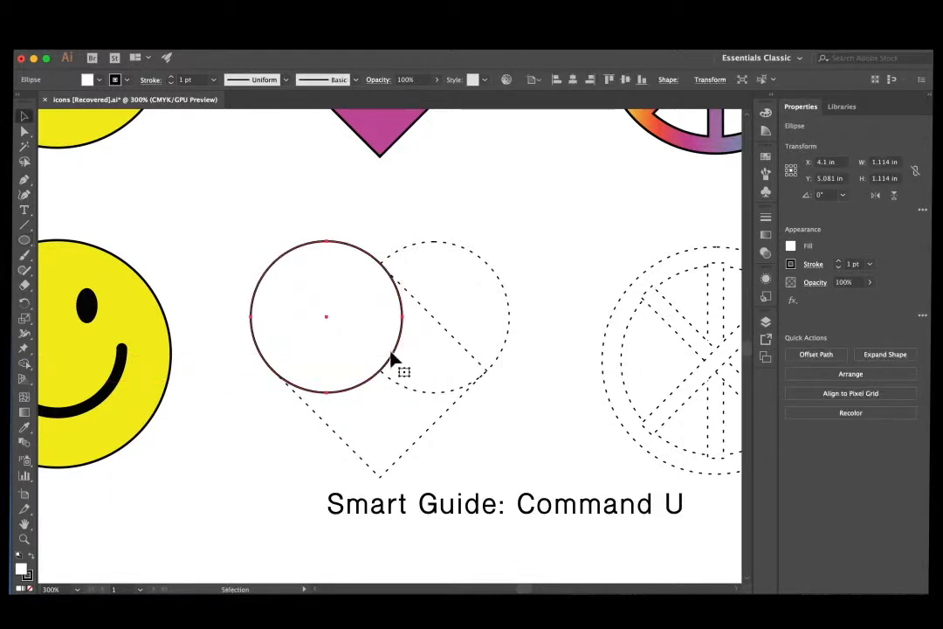
drag(375, 357, 482, 356)
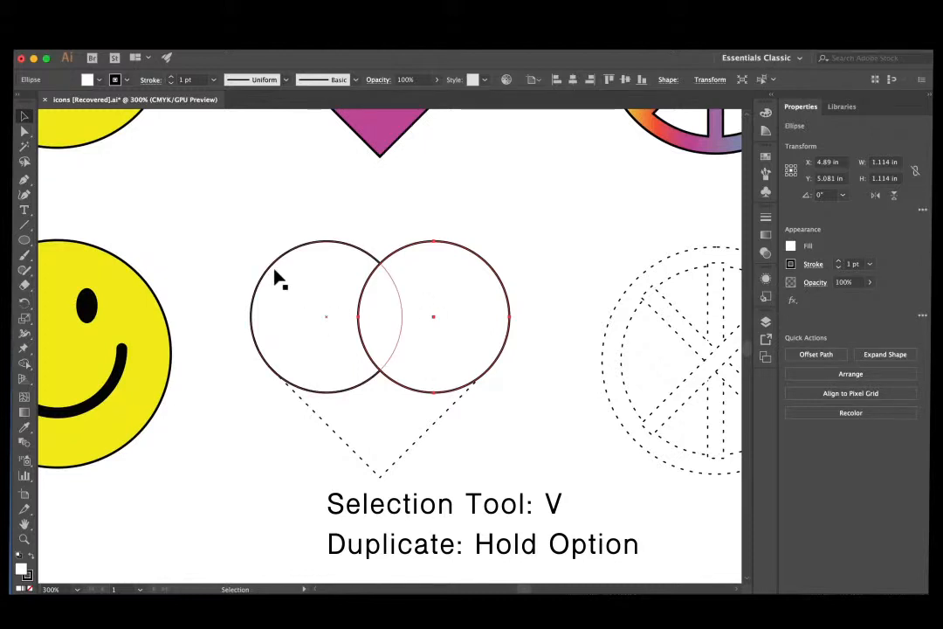
- Draw a square about 1.09 in wide over the two circles and rotate it 45° into a diamond
click(32, 242)
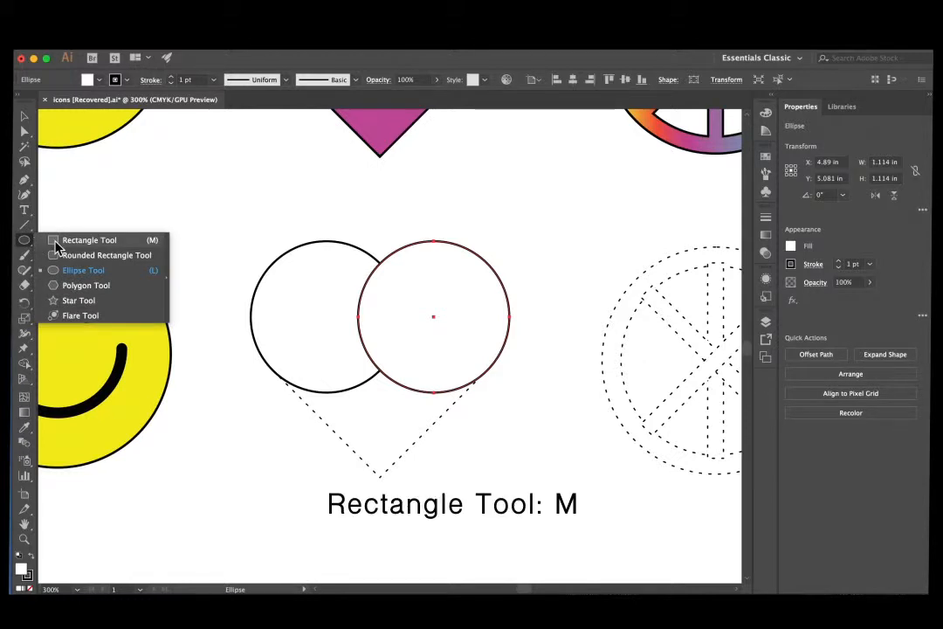
click(55, 242)
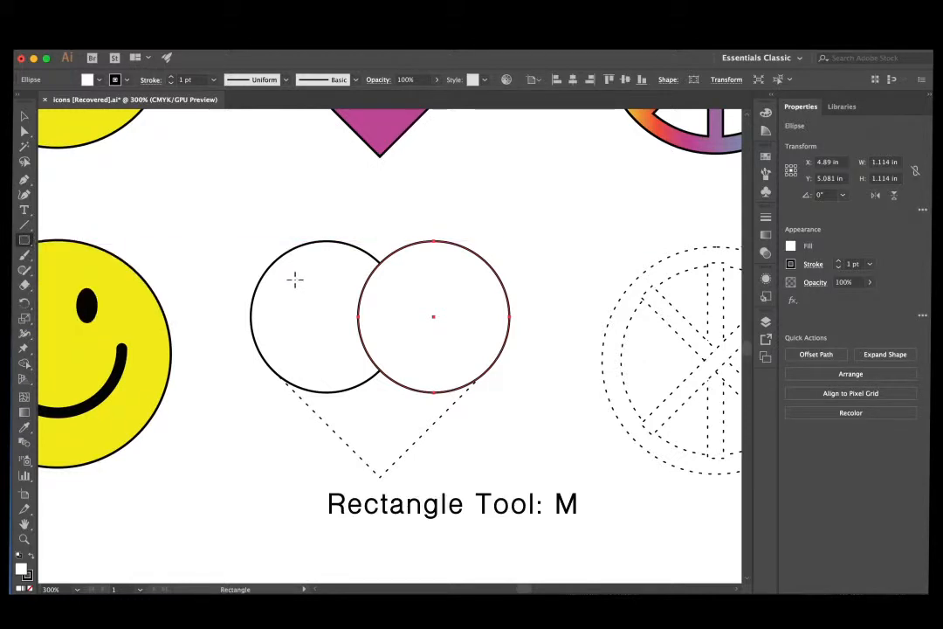
drag(298, 288, 447, 435)
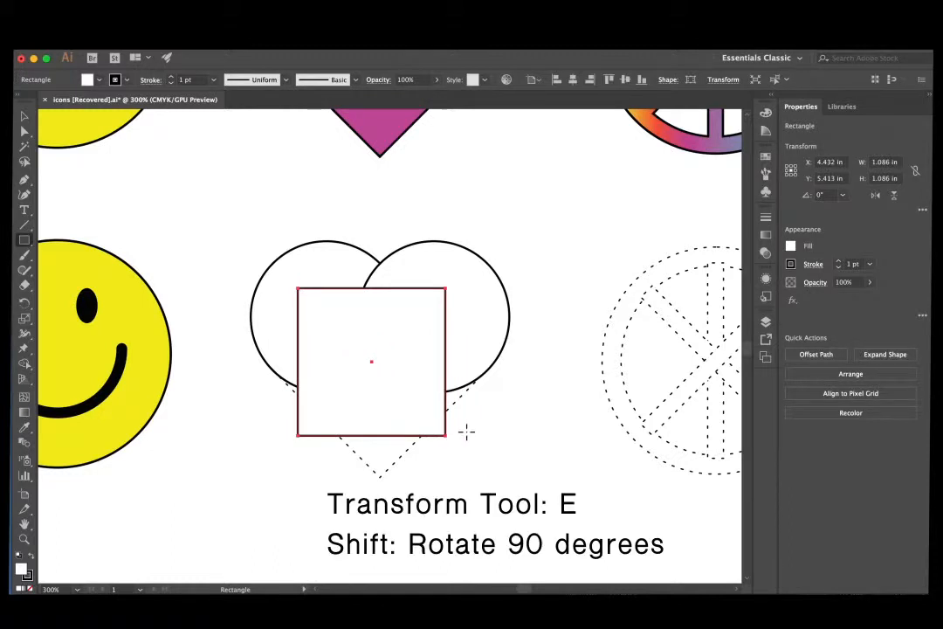
key(e)
drag(481, 415, 505, 363)
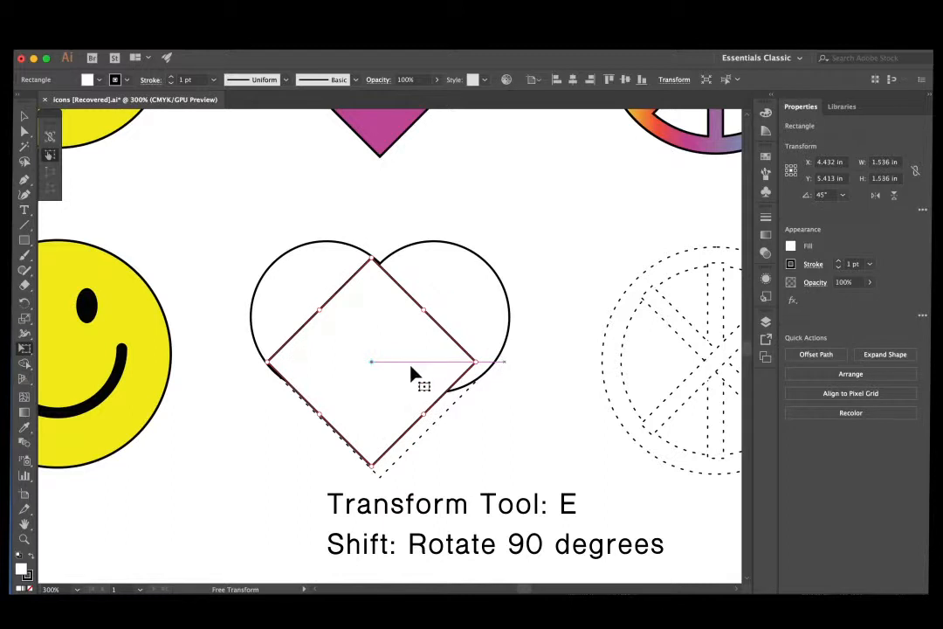
- Move the diamond down and right onto the dotted template so its side corners meet the circles' outer edges
drag(422, 383, 420, 383)
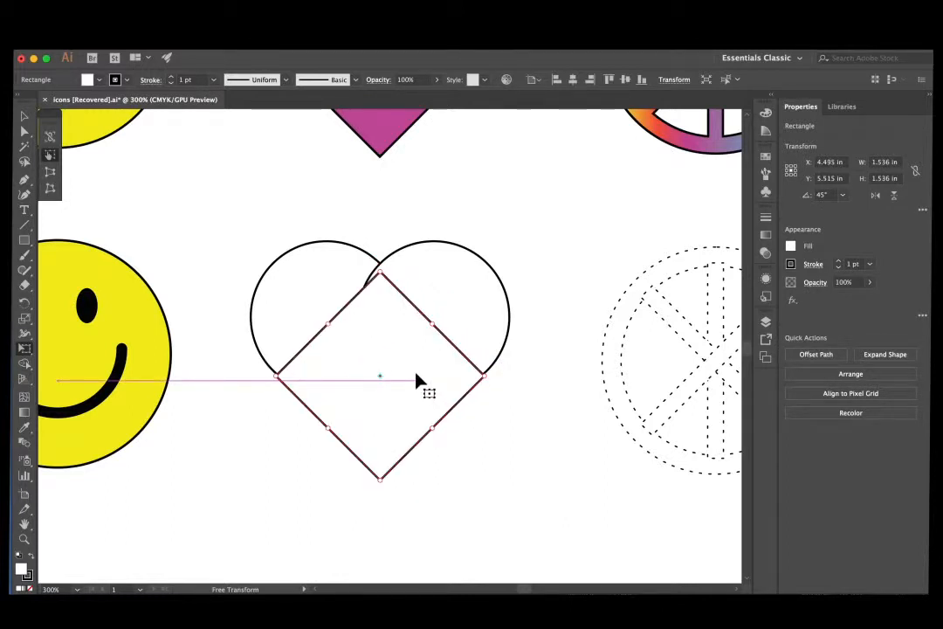
key(Up)
key(Up)
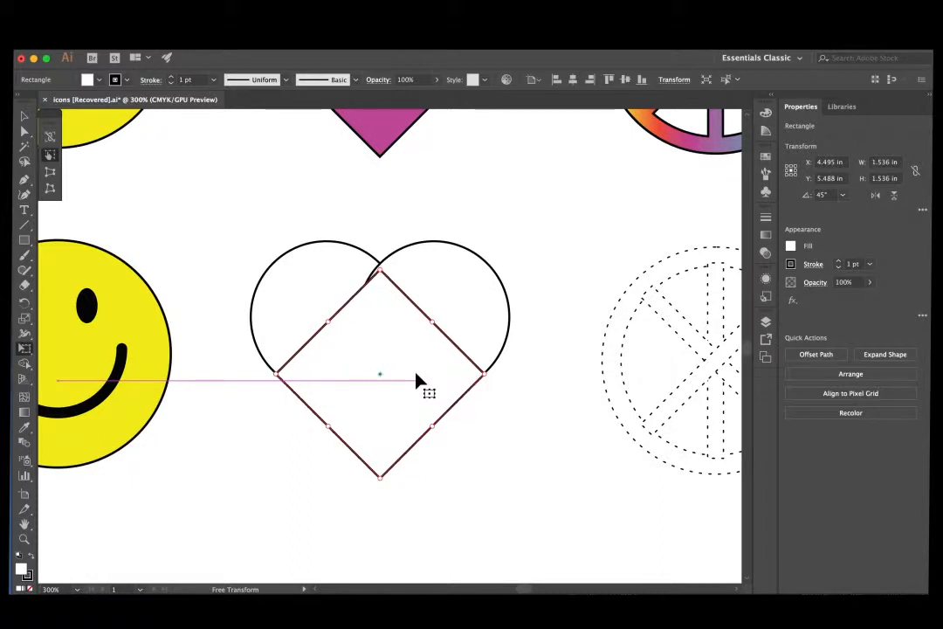
key(Down)
- Merge the two circles and the diamond into a single heart outline with the Shape Builder tool
key(v)
drag(255, 195, 546, 452)
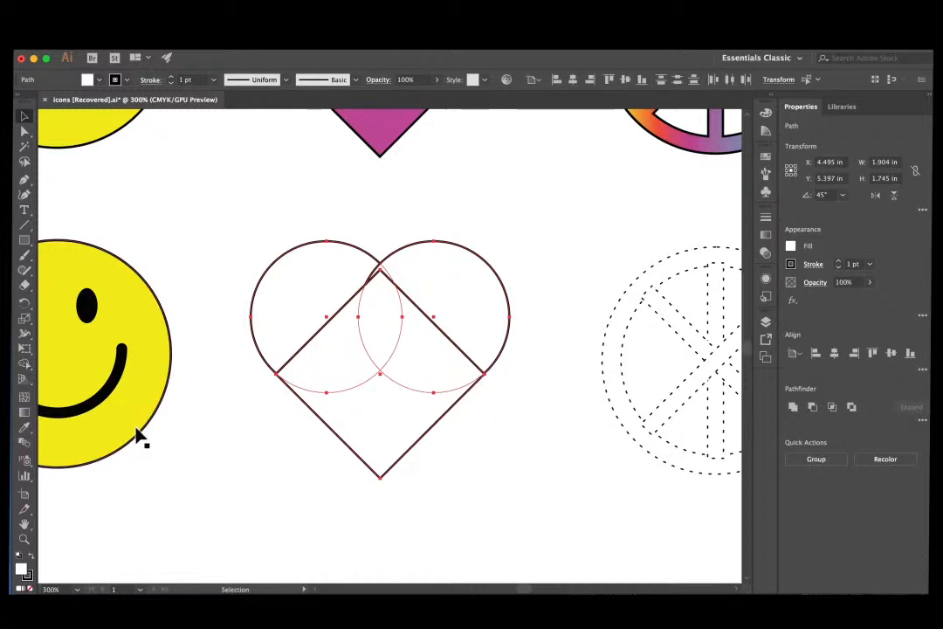
key(super+equal)
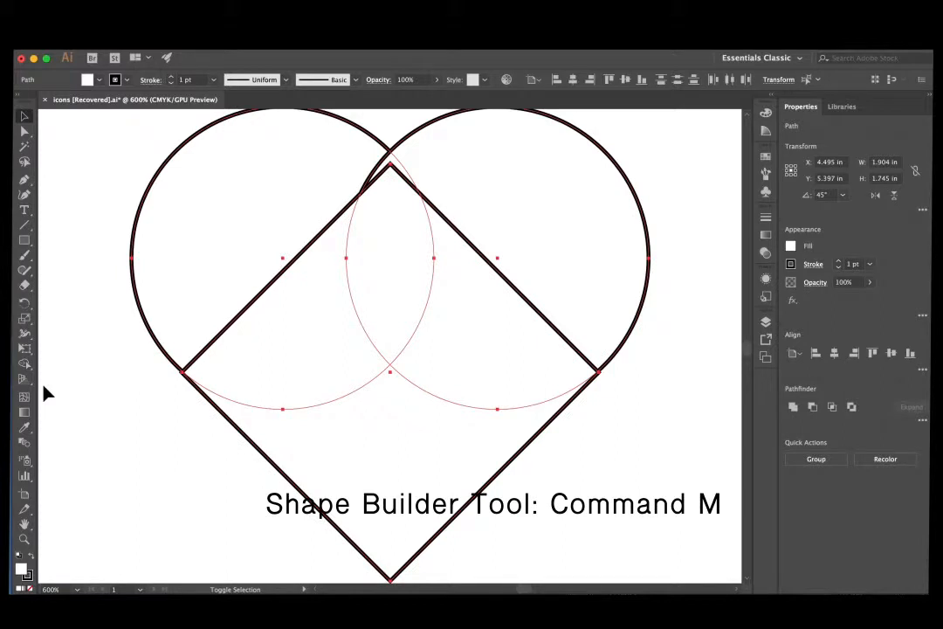
key(shift+m)
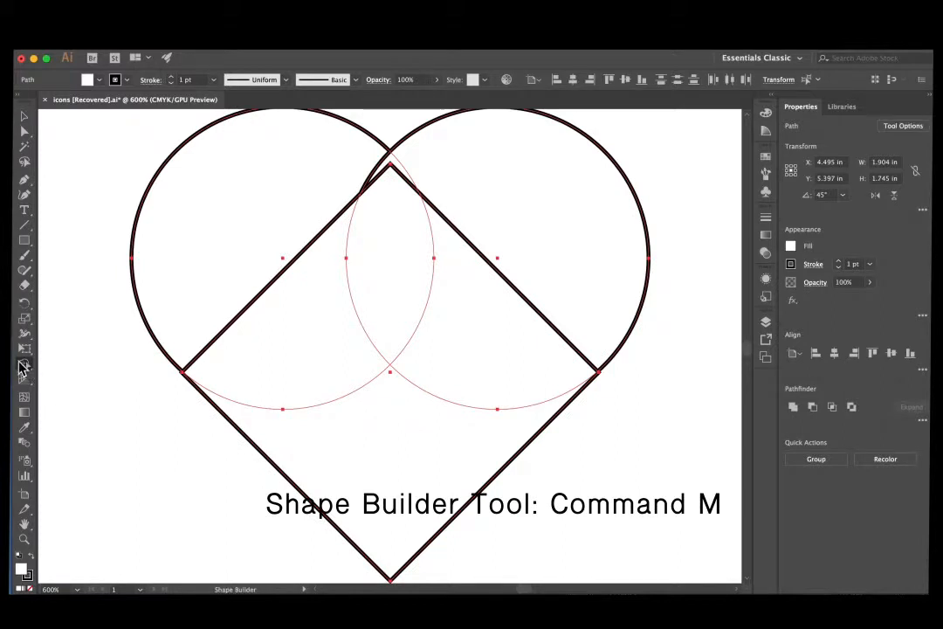
click(27, 365)
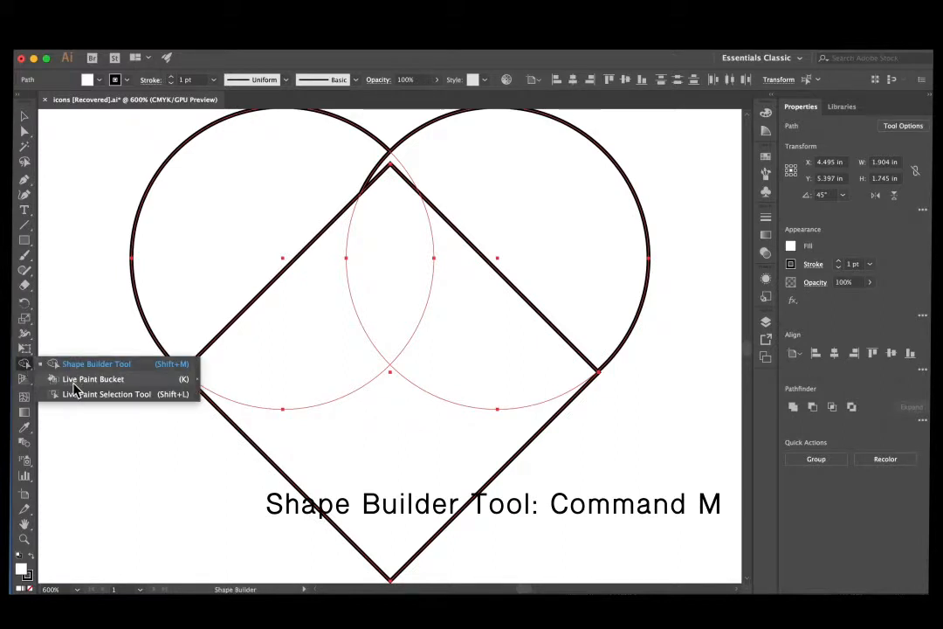
click(68, 365)
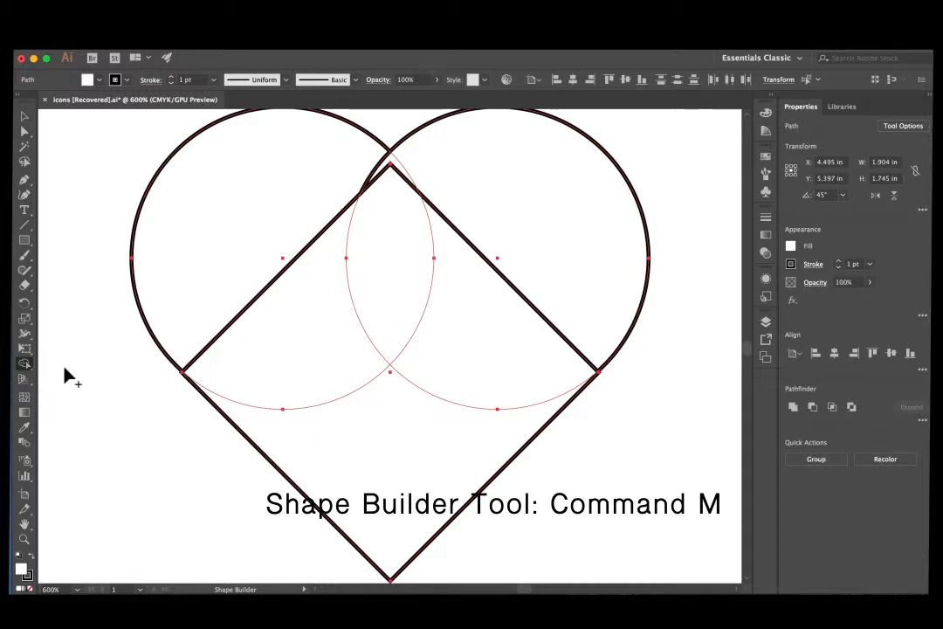
key(super+minus)
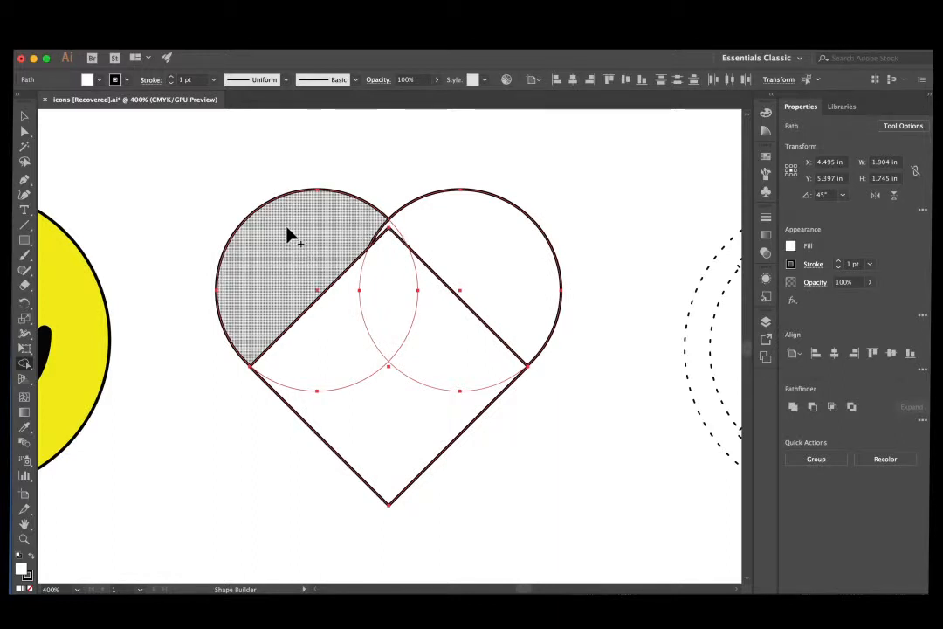
drag(337, 285, 379, 298)
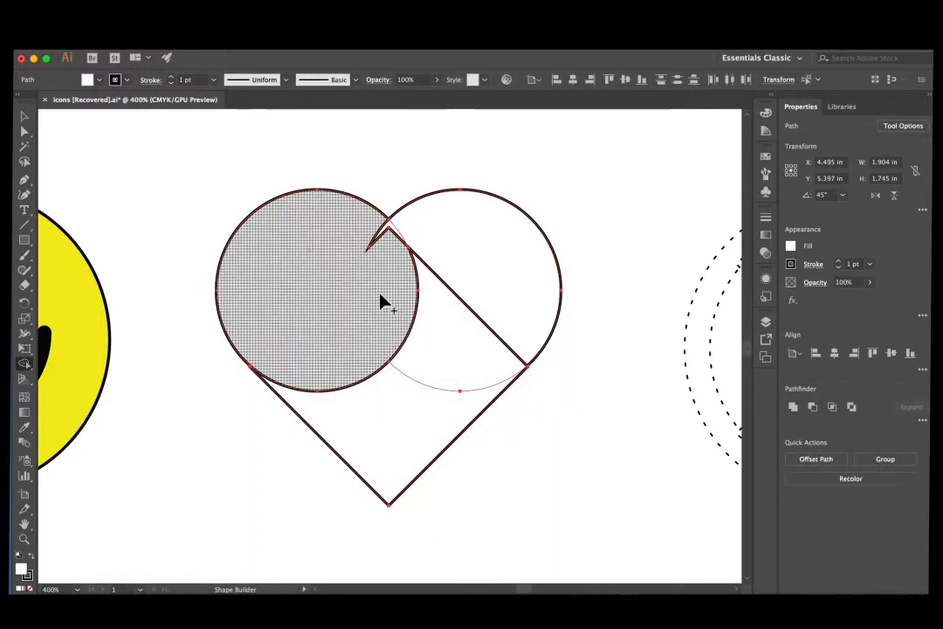
mouse_move(361, 227)
mouse_down()
mouse_move(437, 228)
mouse_move(437, 303)
mouse_move(404, 423)
mouse_up()
drag(348, 344, 352, 345)
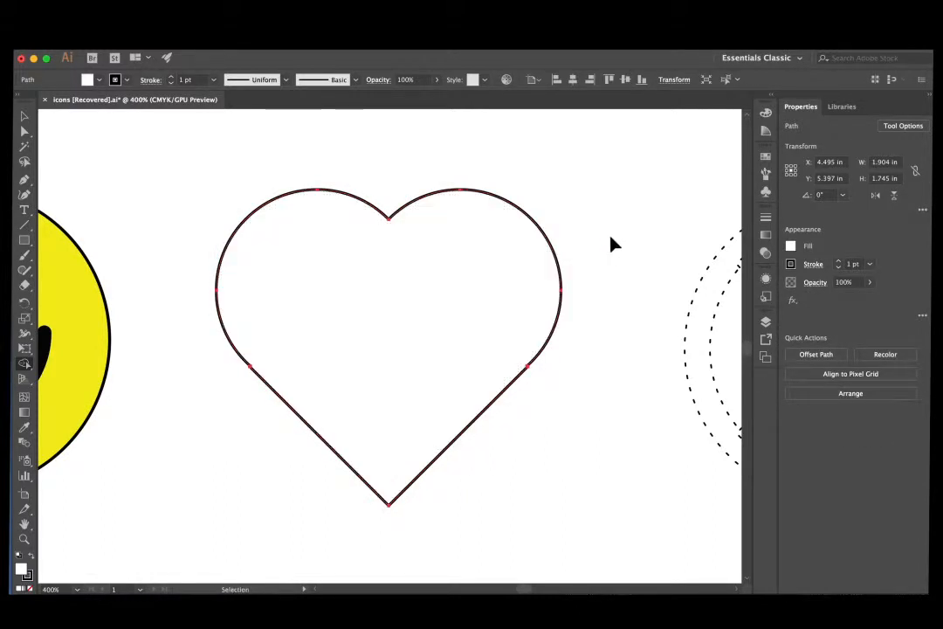
- Copy the pink fill and black stroke of the finished heart above onto the new heart, and deselect it
key(super+minus)
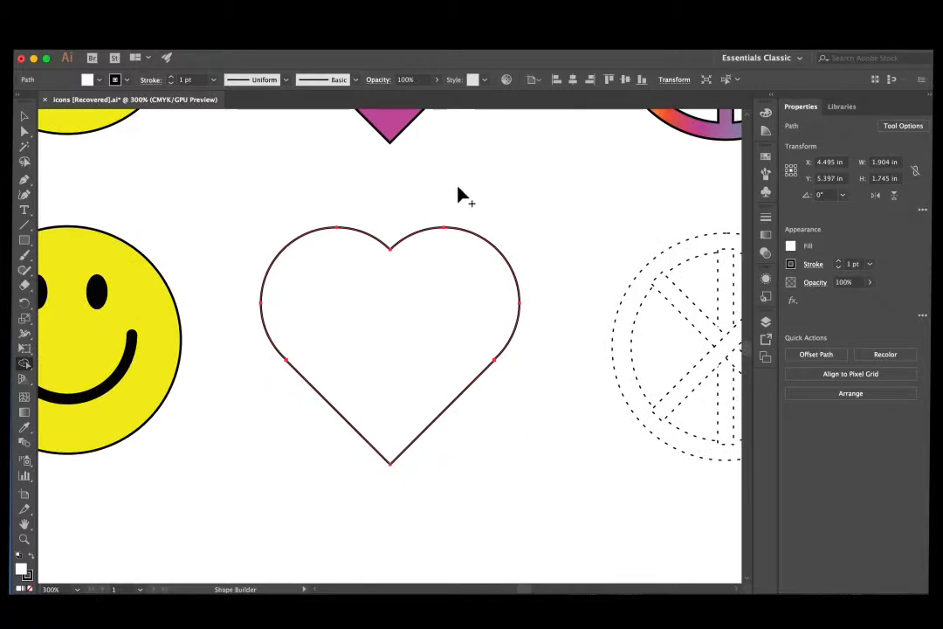
key(i)
click(389, 124)
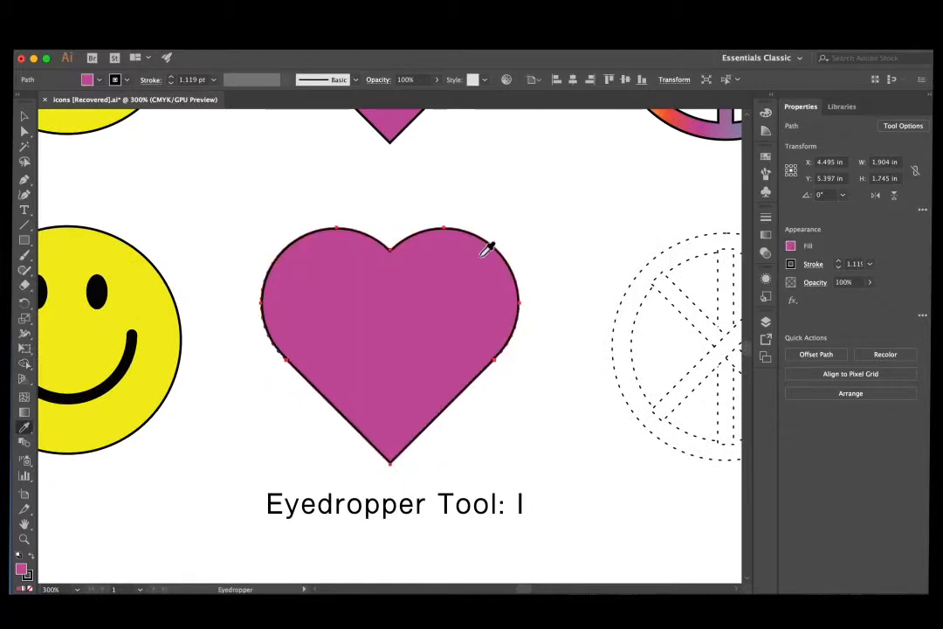
key(v)
click(581, 259)
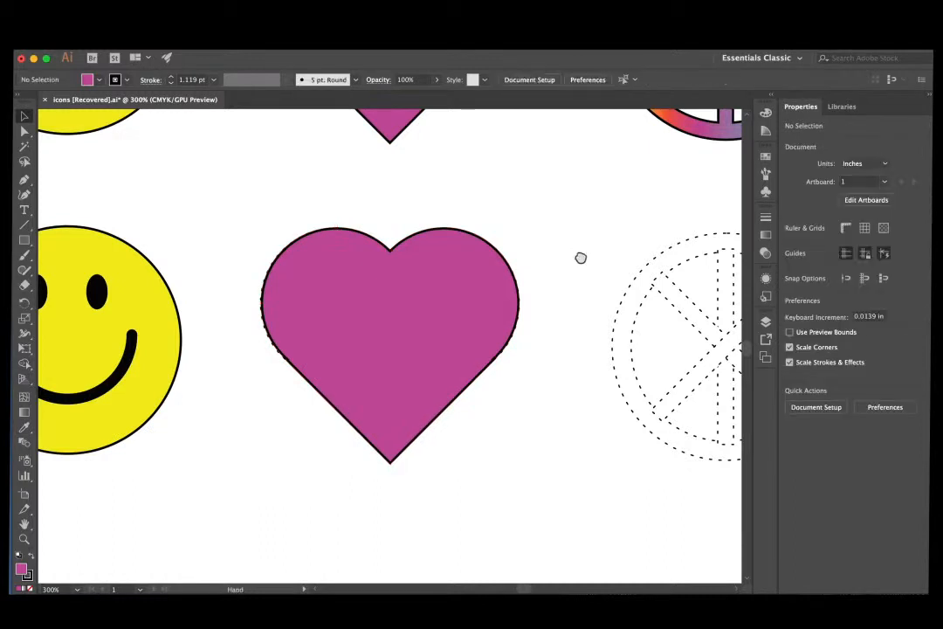
- Show the document's layers and shift the rainbow peace sign group slightly to the left
drag(581, 258, 279, 254)
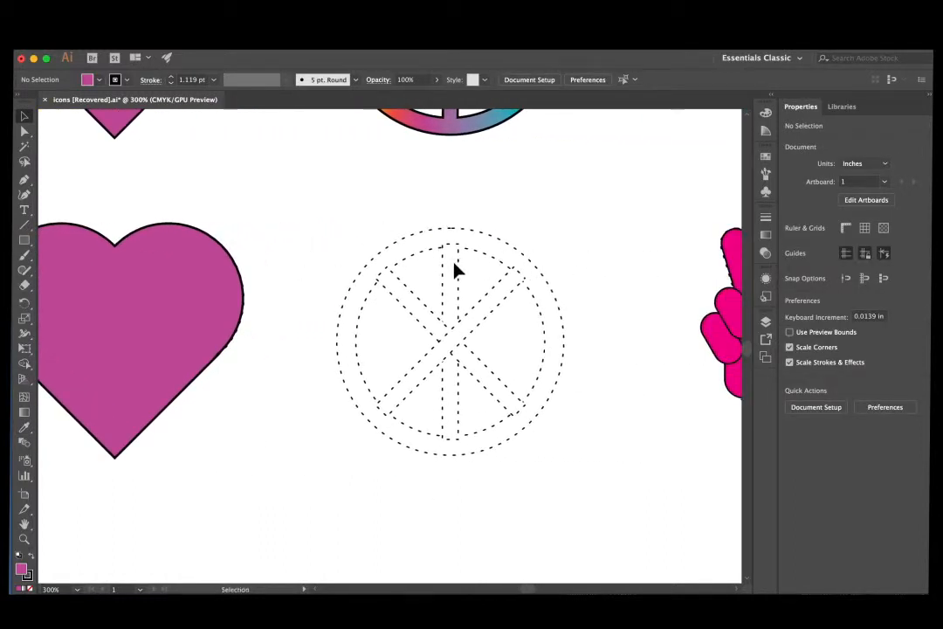
drag(465, 220, 462, 473)
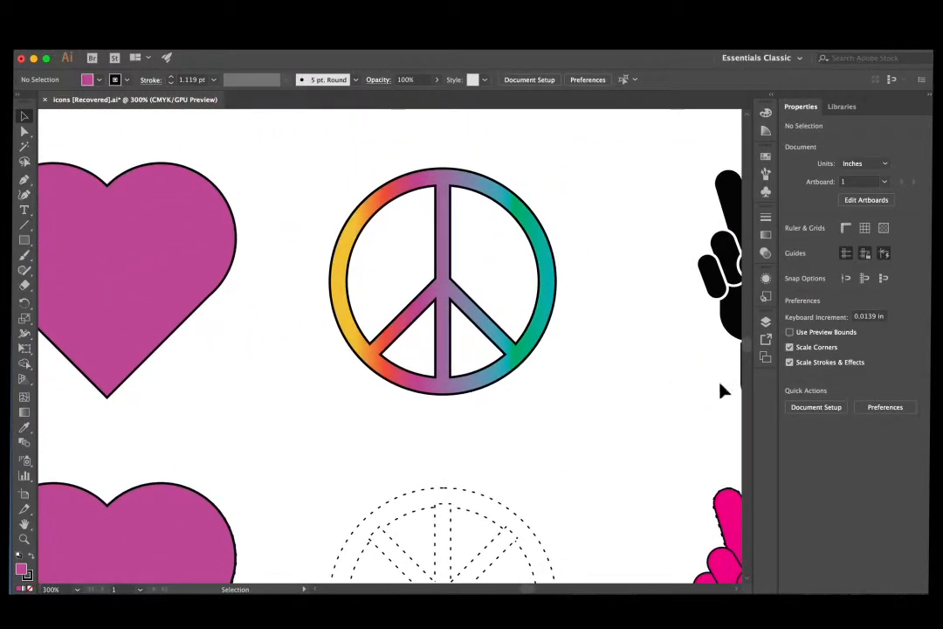
click(765, 322)
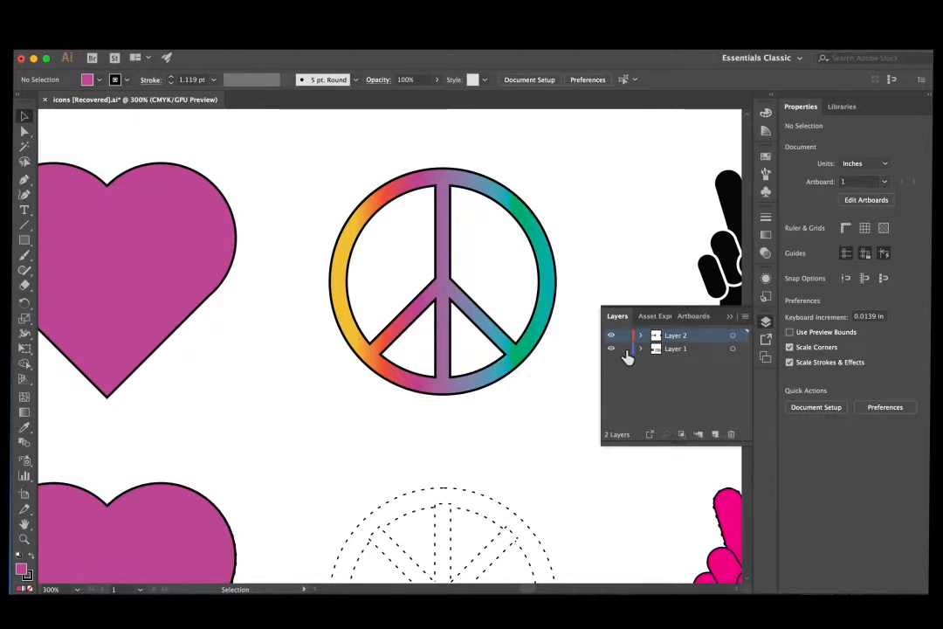
click(553, 327)
mouse_move(545, 319)
mouse_down()
mouse_move(317, 343)
mouse_move(195, 321)
mouse_move(531, 320)
mouse_up()
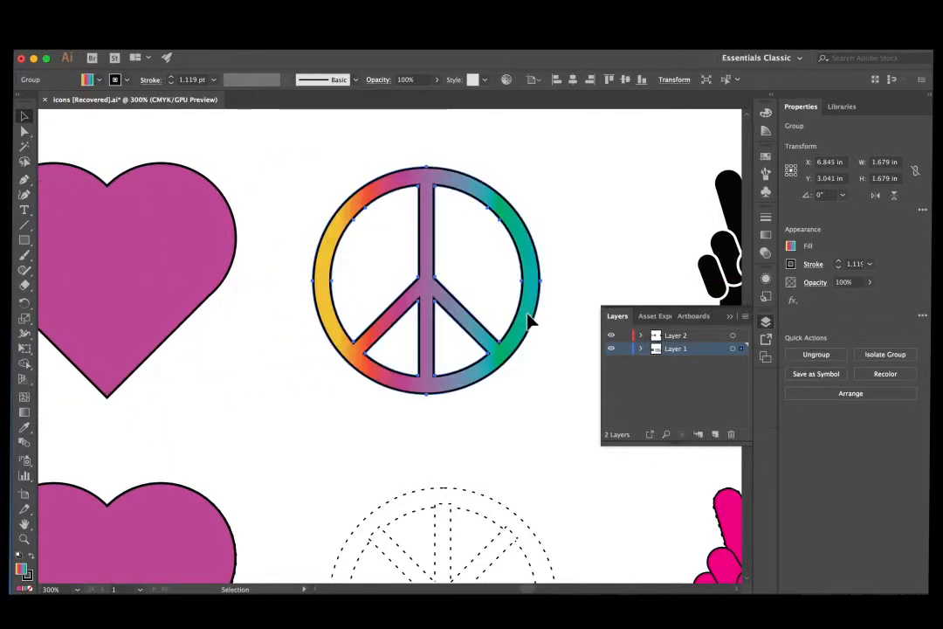
- Lock Layer 1 and make Layer 2 the active layer
drag(488, 492, 414, 159)
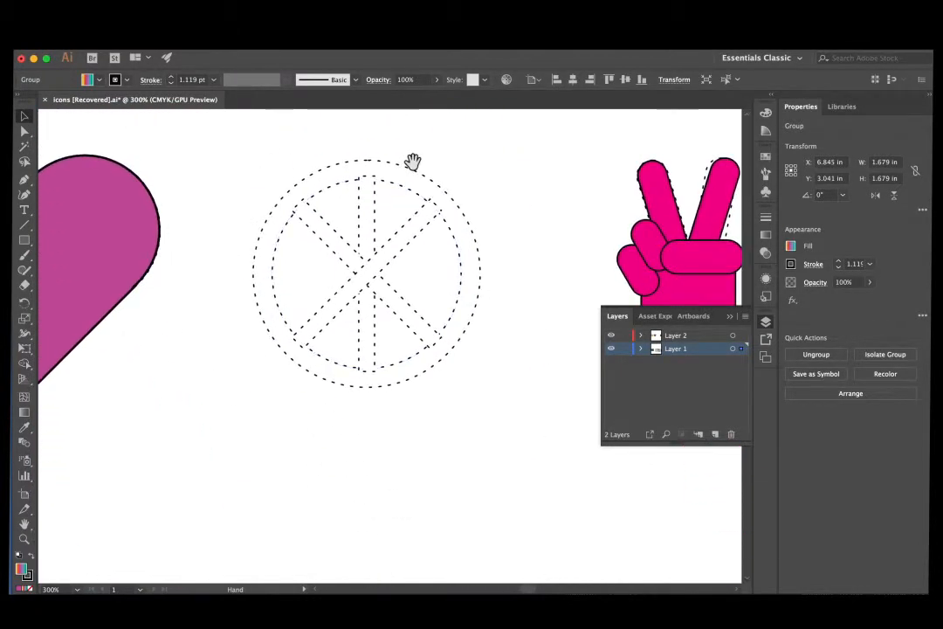
click(624, 350)
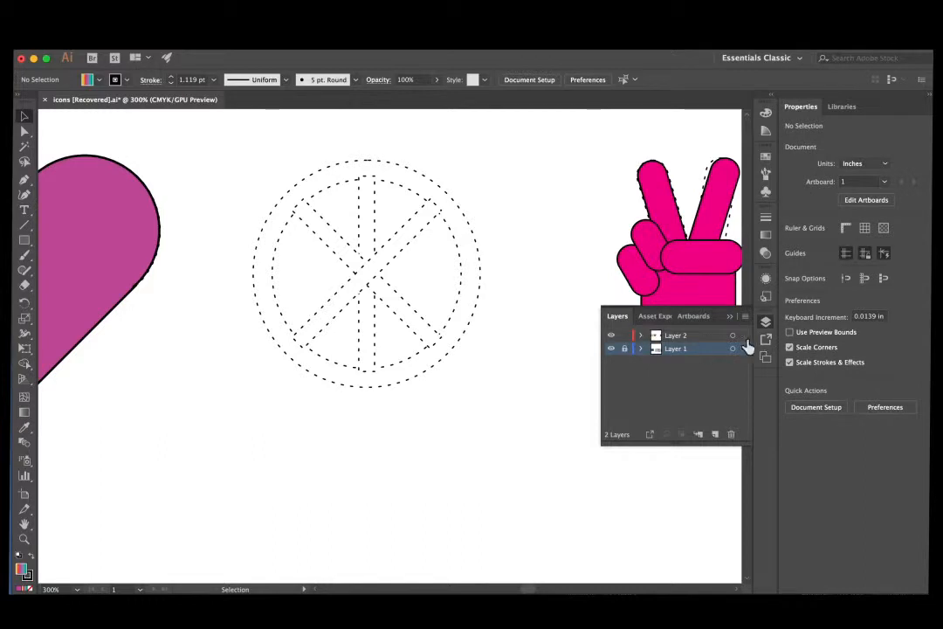
click(711, 339)
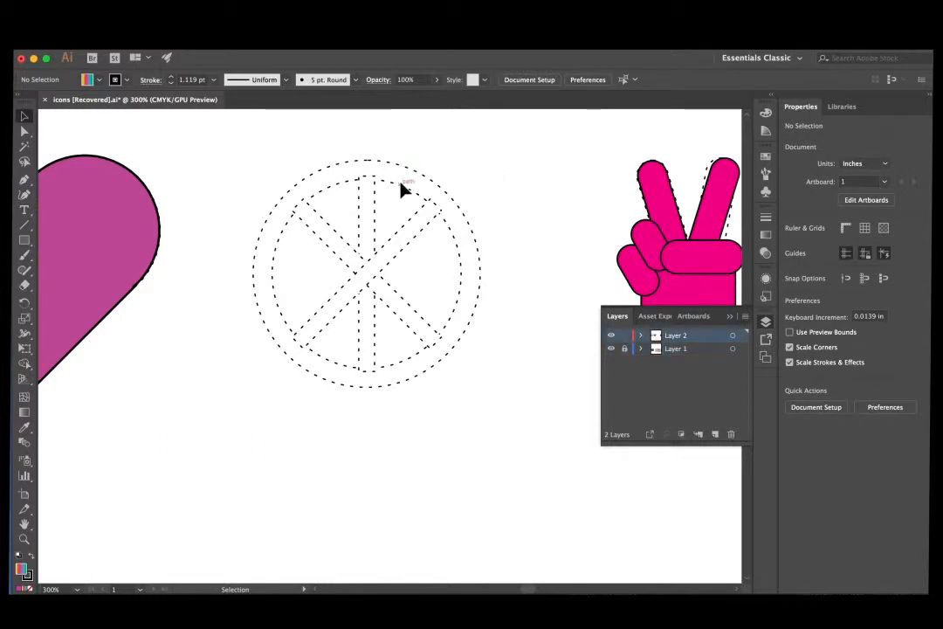
- Draw a vertical bar about 0.12 by 1.53 in on the dotted peace sign and rotate copies about 45° onto both diagonals
key(m)
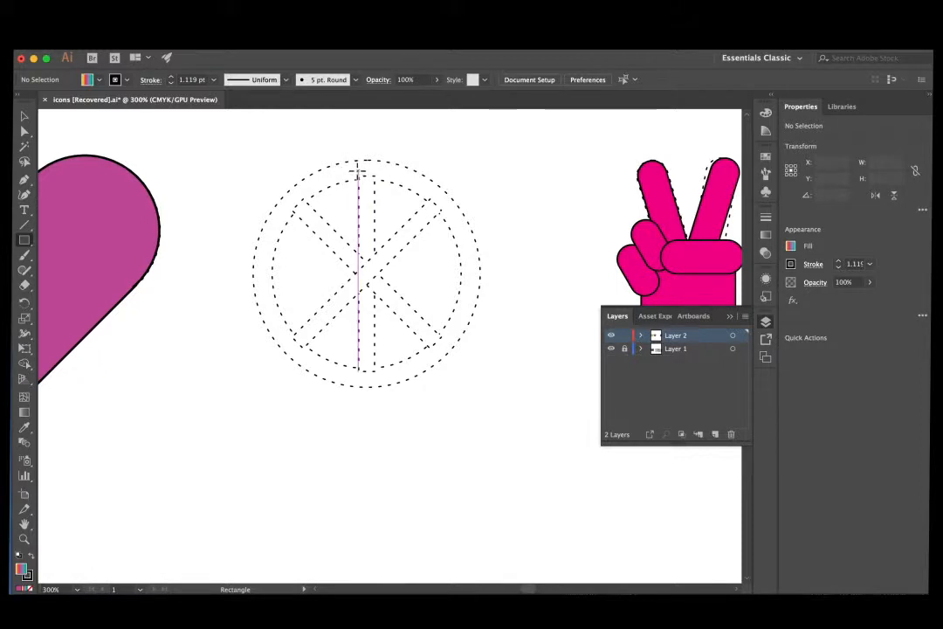
drag(358, 172, 377, 379)
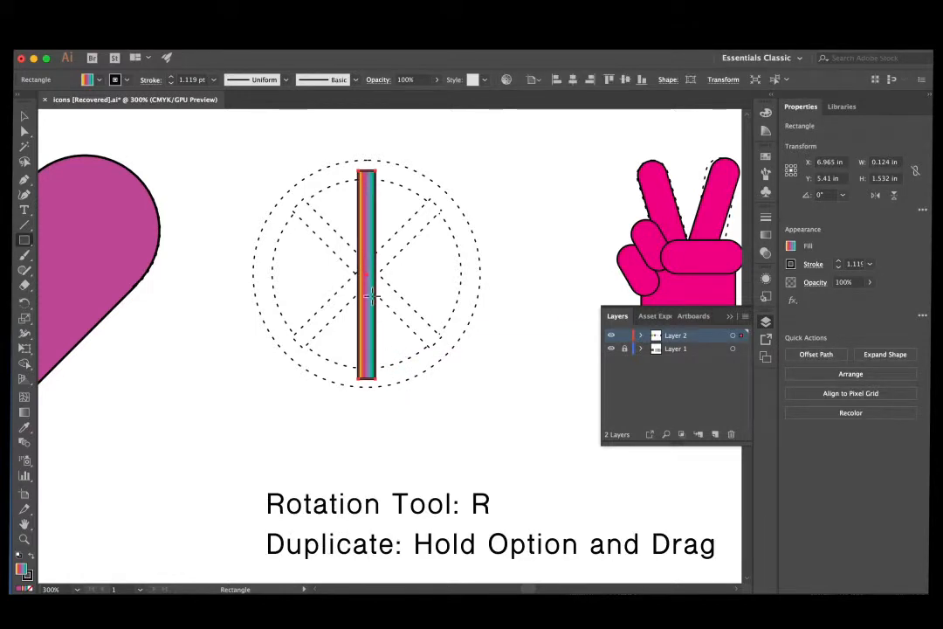
key(r)
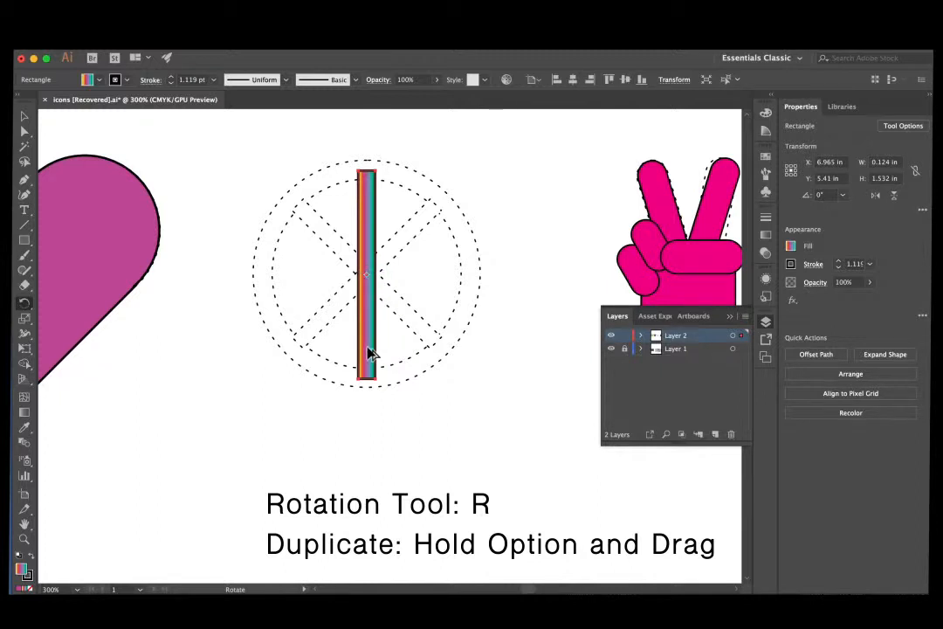
drag(369, 352, 430, 339)
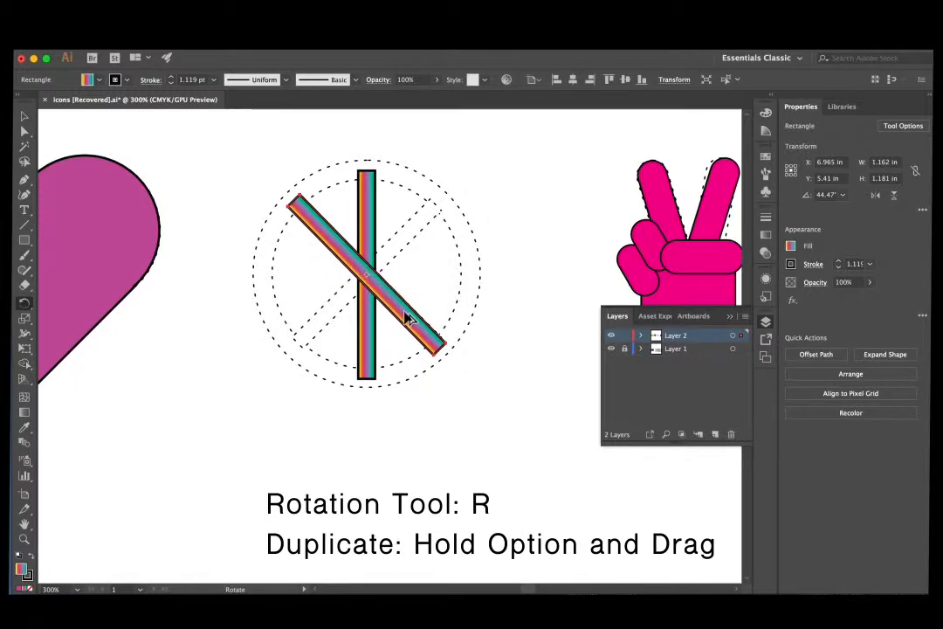
drag(409, 319, 340, 314)
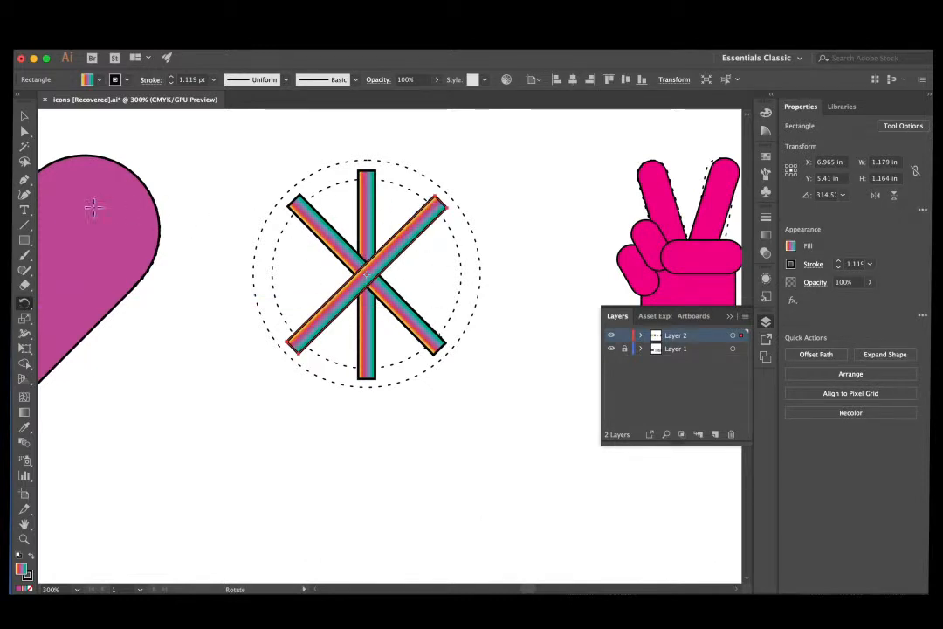
- Remove the gradient fill from all three crossing bars of the peace sign, leaving only their strokes
click(28, 589)
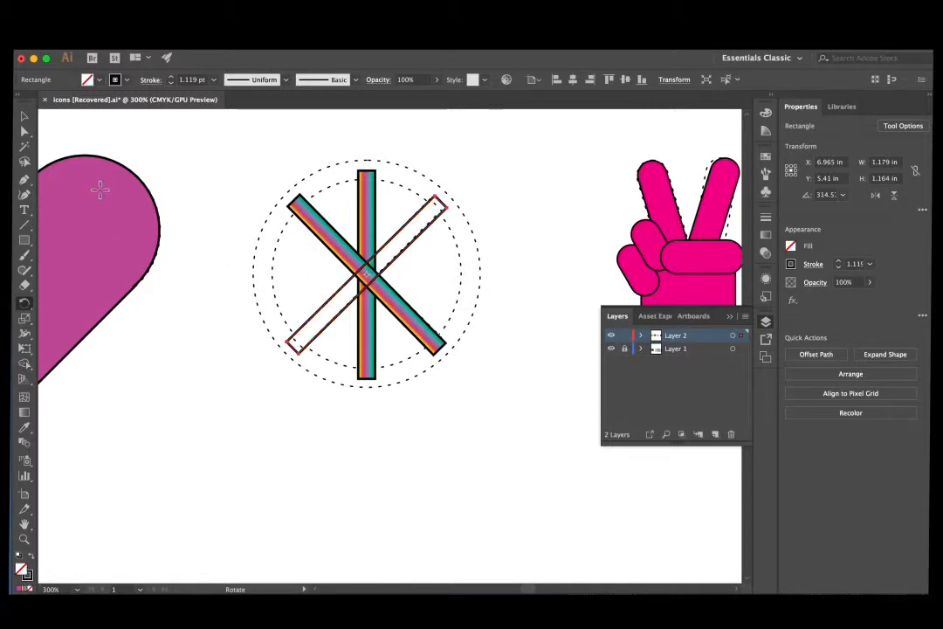
click(25, 116)
click(249, 161)
drag(249, 162, 472, 356)
click(29, 588)
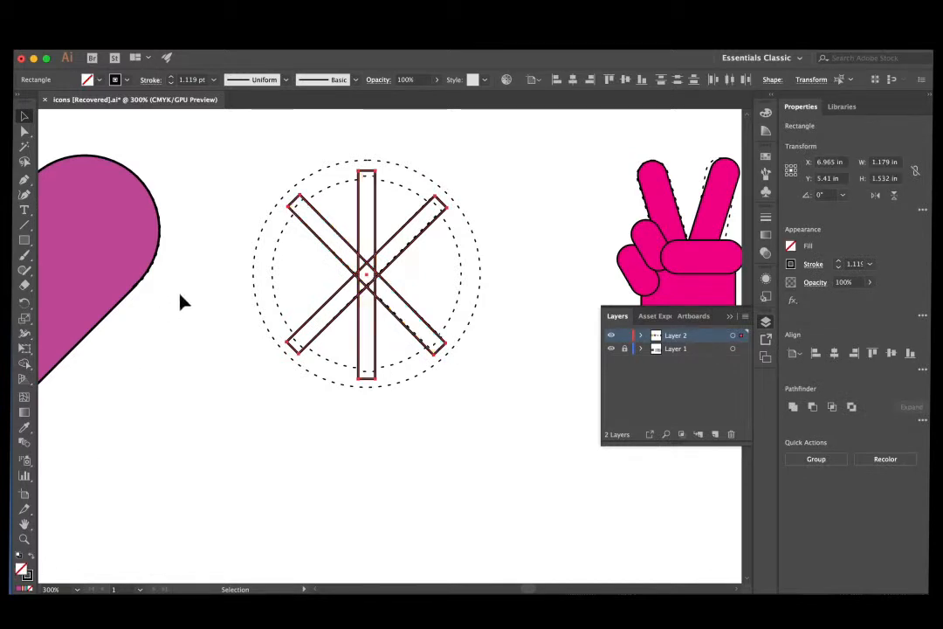
- Draw two concentric circles, about 1.67 in and 1.41 in across, over the dotted outer and inner rings of the peace sign
click(225, 268)
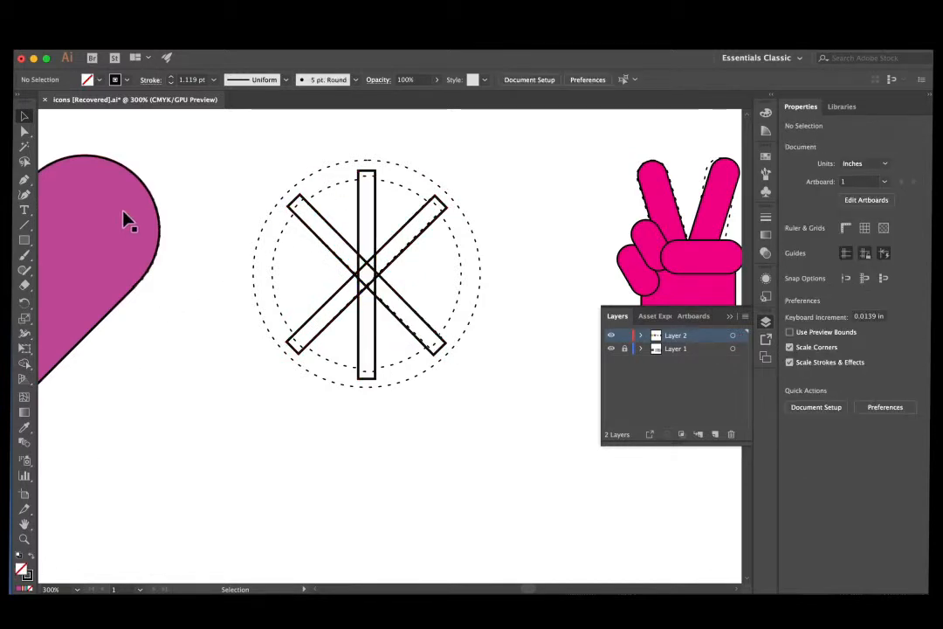
key(l)
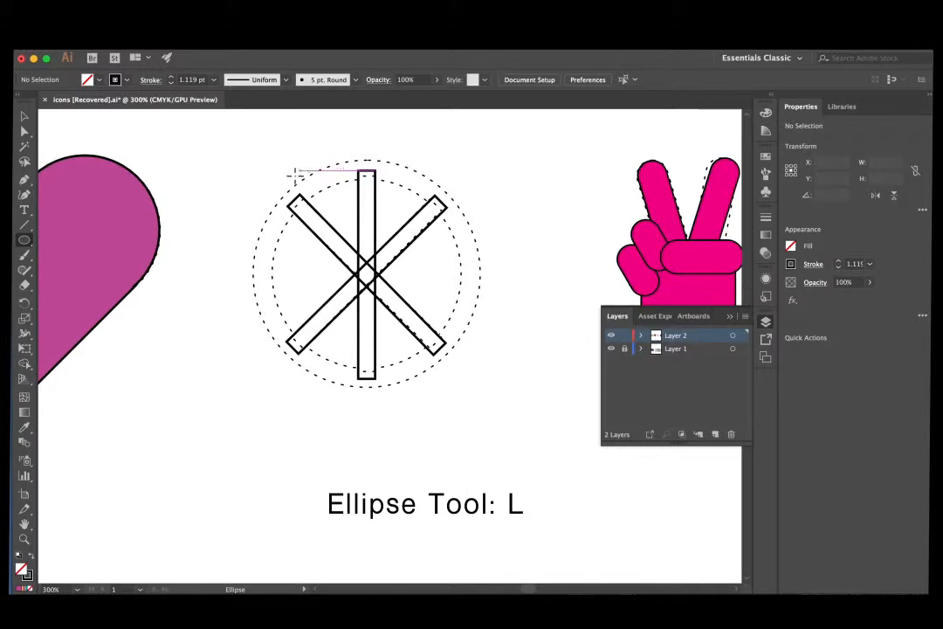
drag(258, 162, 480, 330)
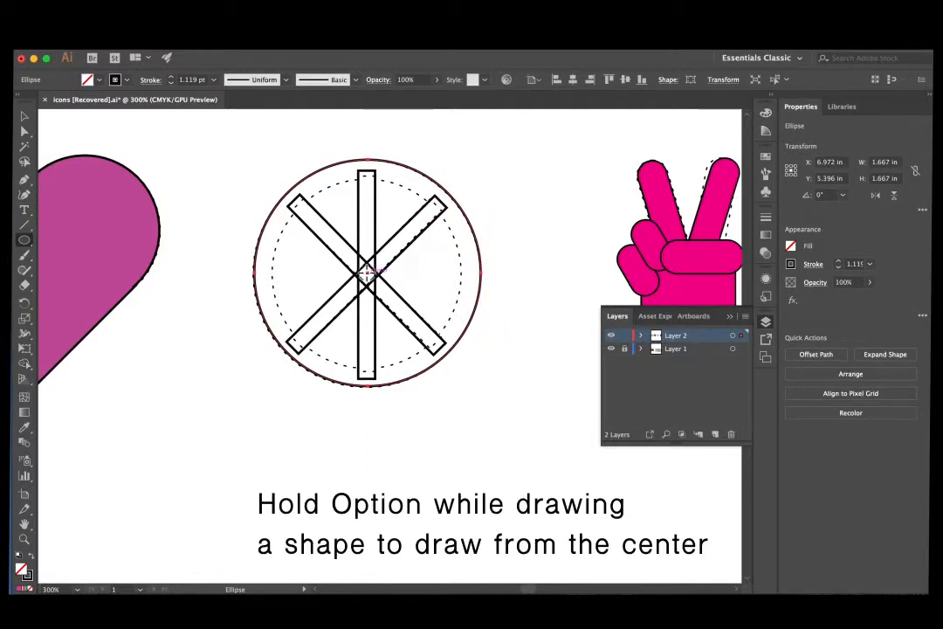
drag(367, 273, 274, 190)
key(v)
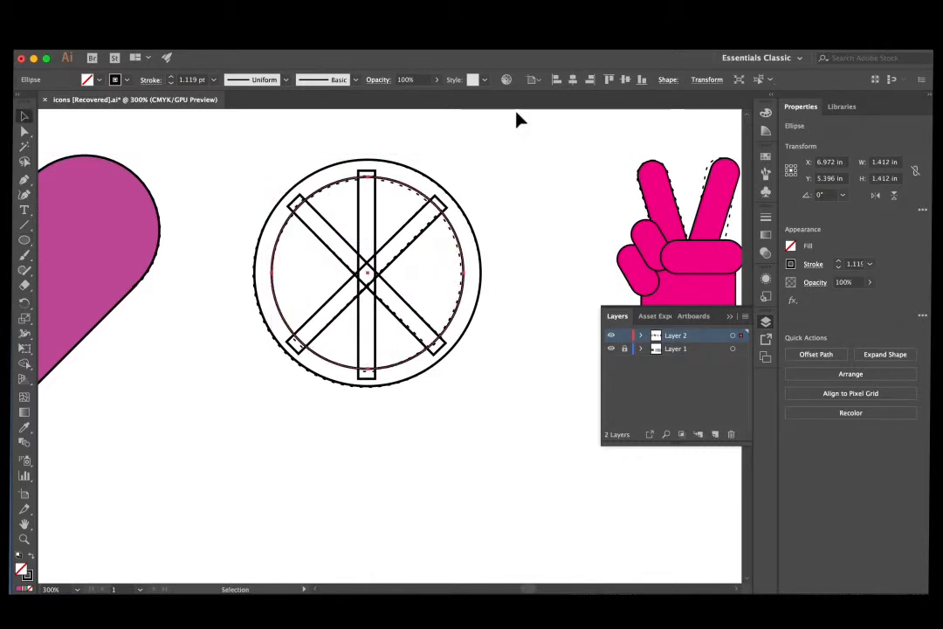
click(505, 176)
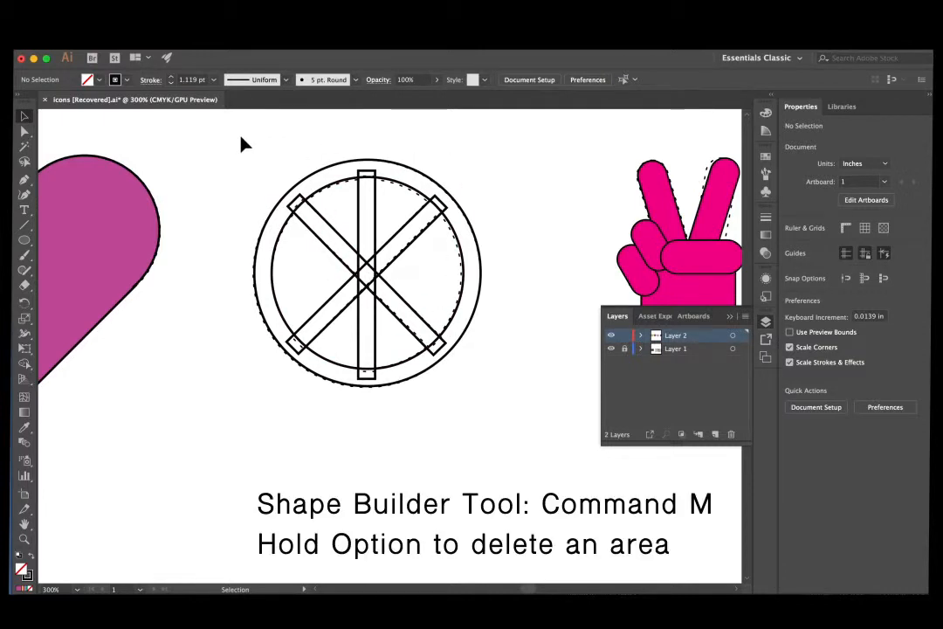
- Merge the outer ring, the vertical bar and the two lower diagonal arms into one shape with the Shape Builder
drag(241, 138, 516, 435)
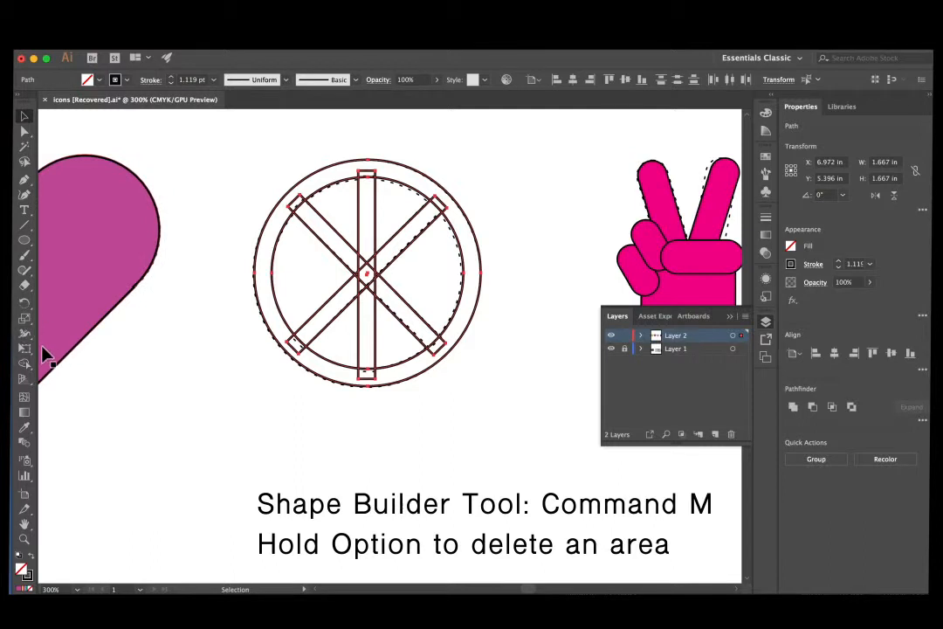
click(25, 363)
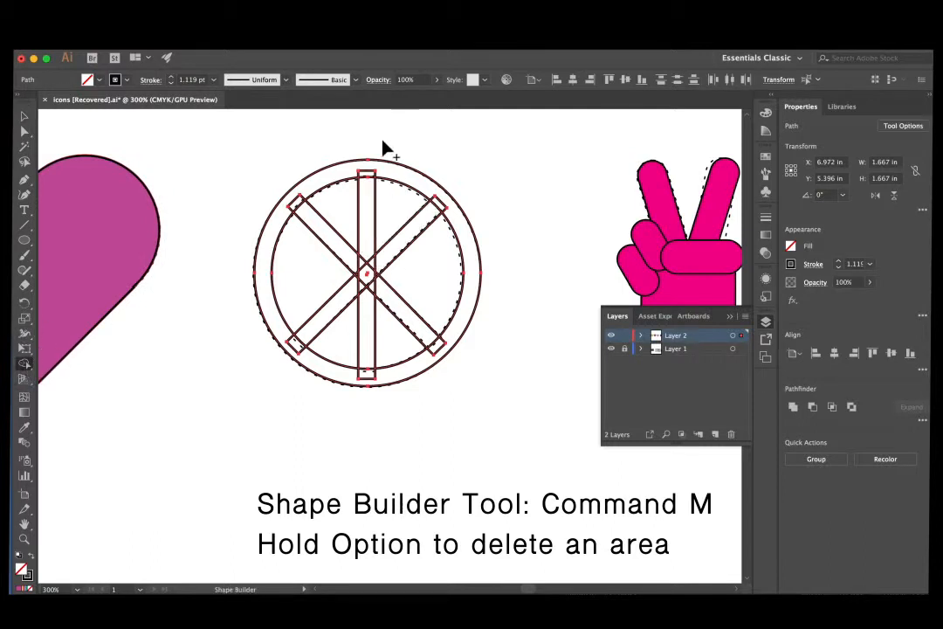
drag(365, 168, 368, 383)
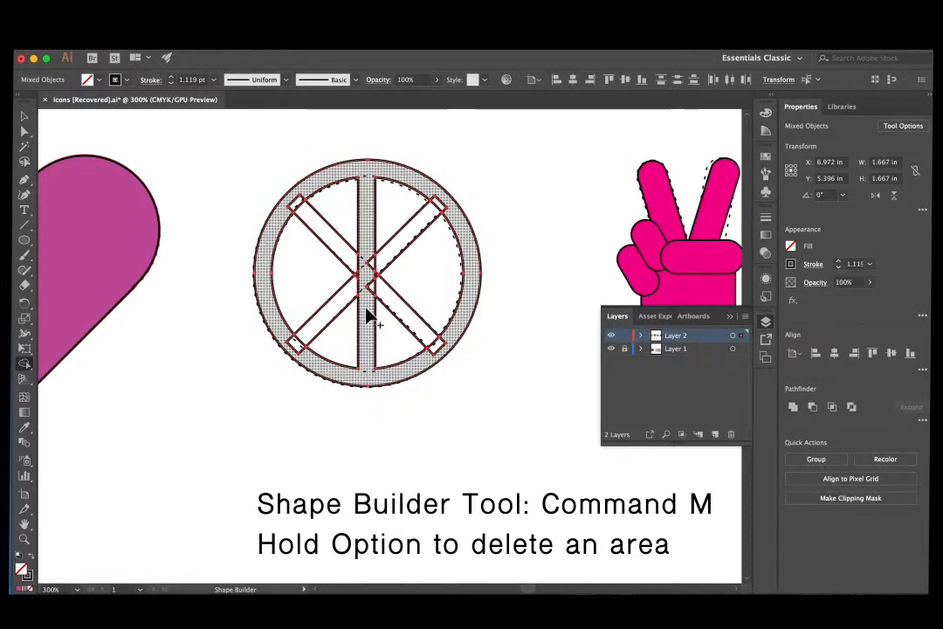
drag(293, 353, 406, 240)
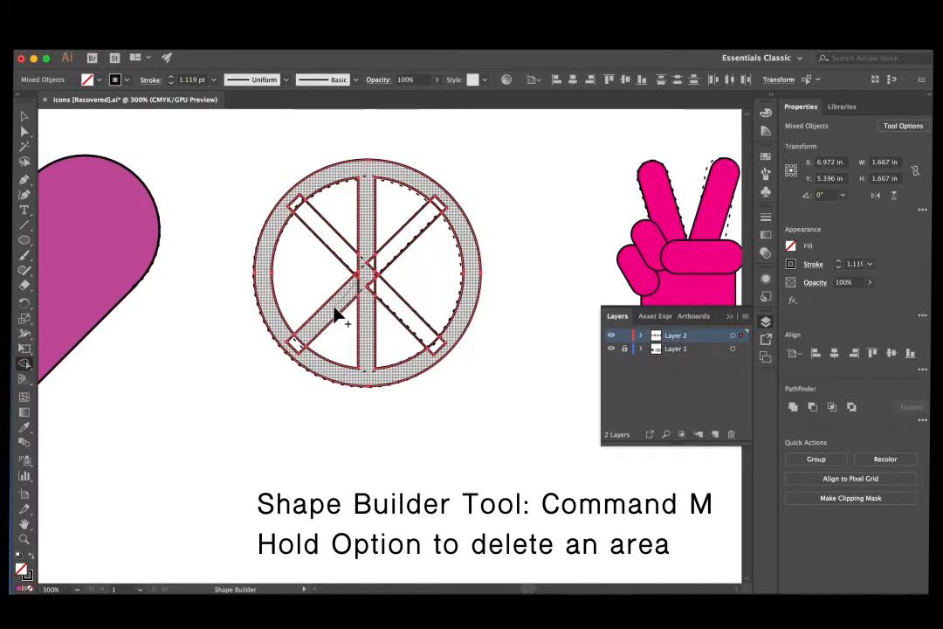
drag(297, 341, 292, 349)
drag(367, 279, 442, 356)
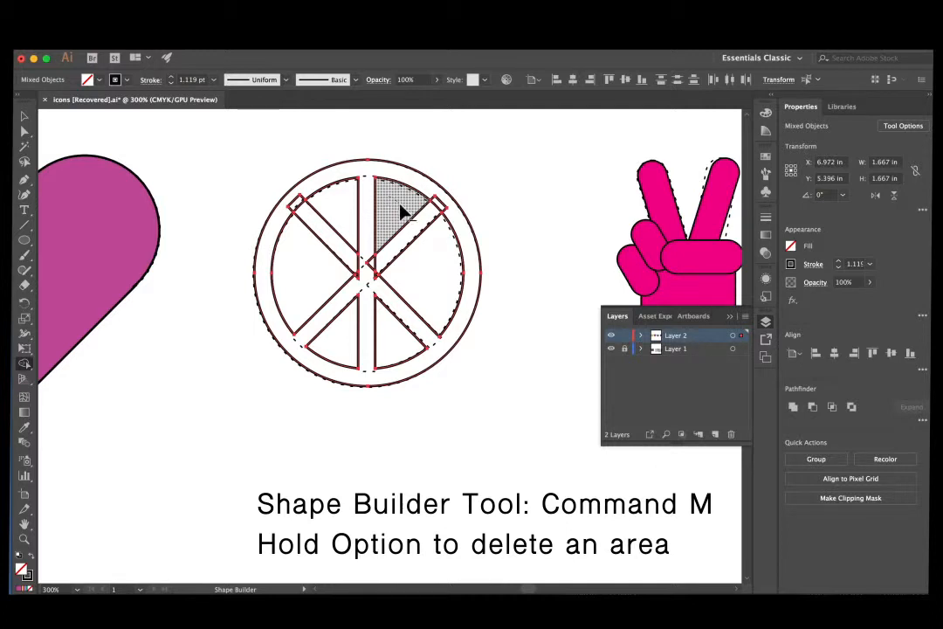
- Delete the two upper diagonal arms and the areas beside them from the peace sign with the Shape Builder
drag(401, 202, 436, 282)
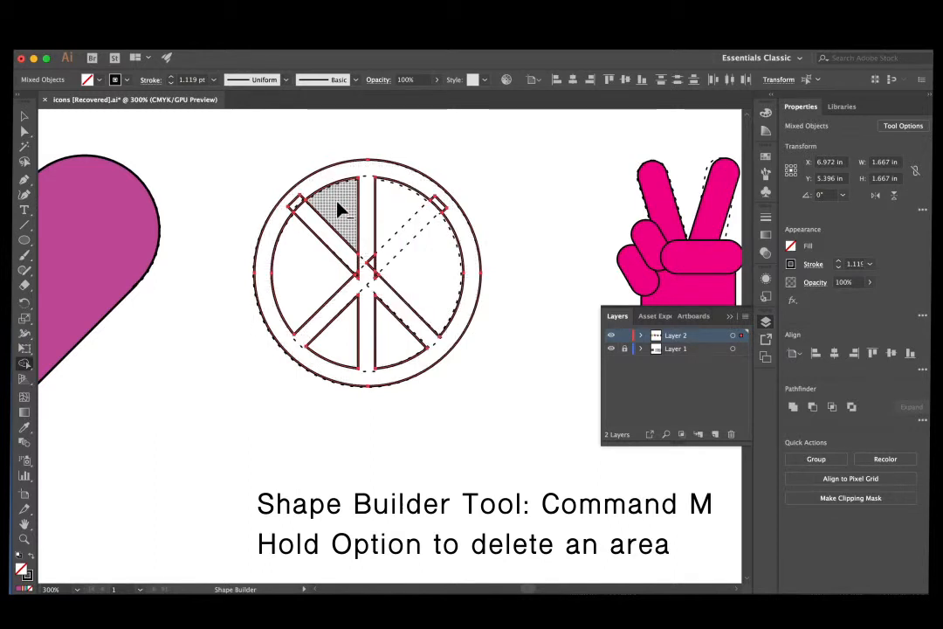
mouse_move(302, 282)
mouse_down()
mouse_move(347, 248)
mouse_move(363, 260)
mouse_move(440, 205)
mouse_up()
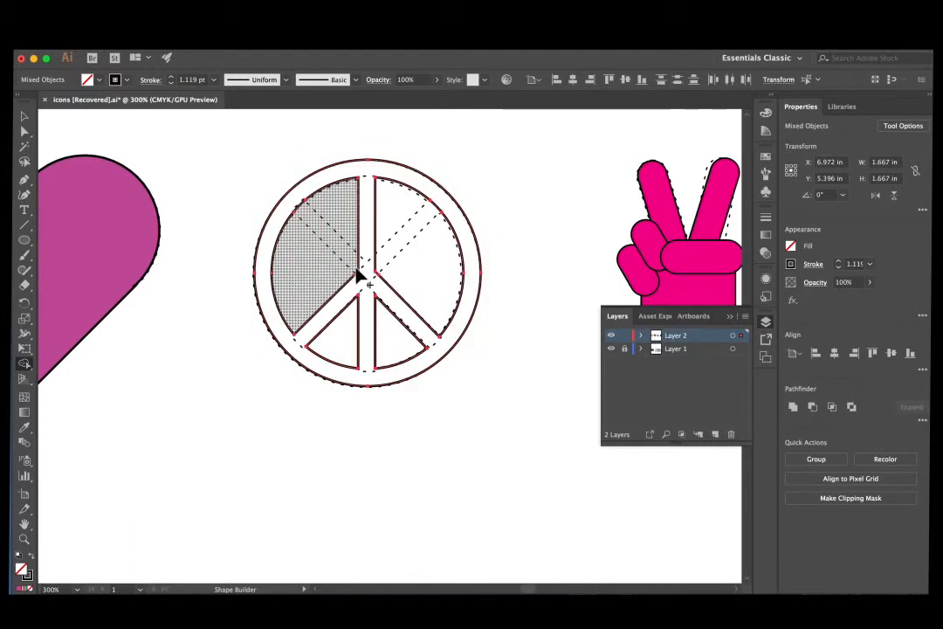
key(v)
click(451, 404)
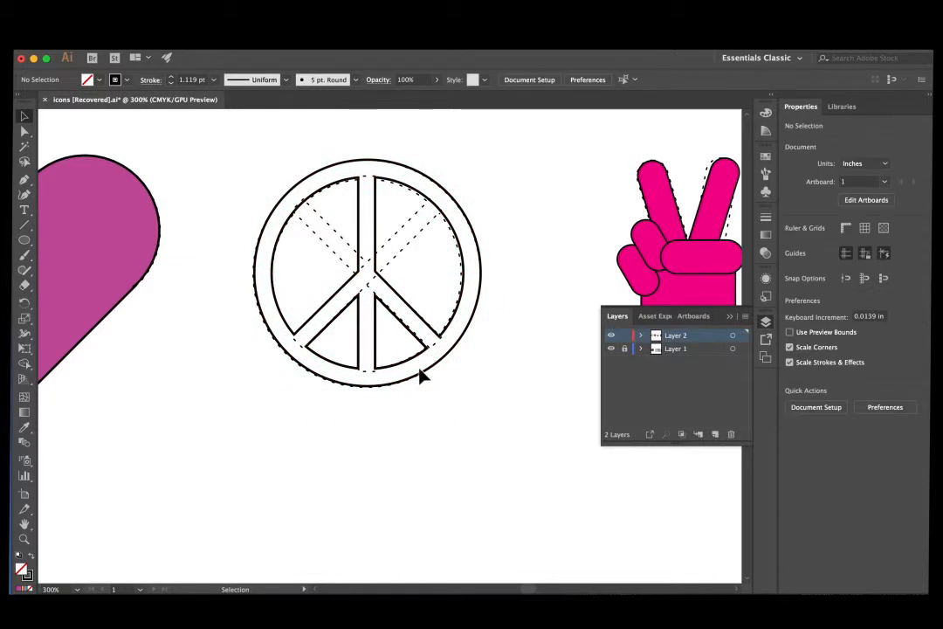
- Copy the rainbow gradient fill from the original peace sign onto the new one with the Eyedropper and deselect it
click(422, 375)
scroll(422, 381, down, 3)
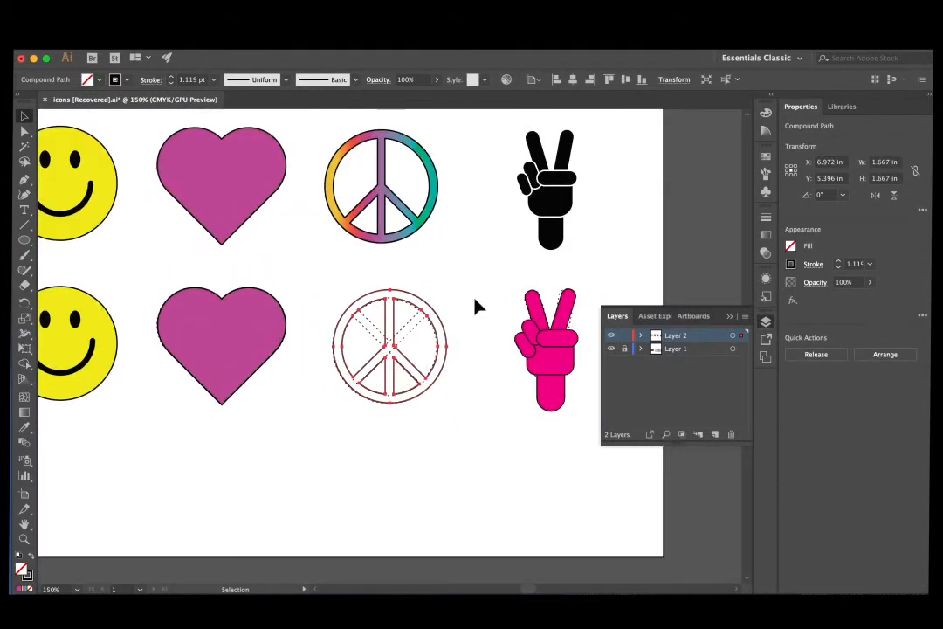
key(i)
click(428, 217)
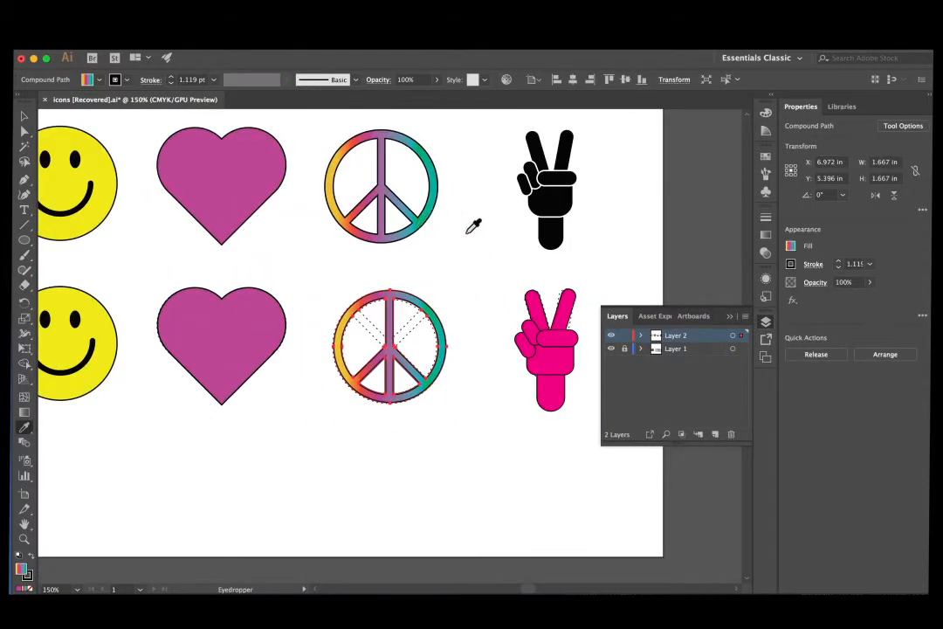
key(v)
click(444, 309)
scroll(375, 257, left, 3)
scroll(374, 257, up, 1)
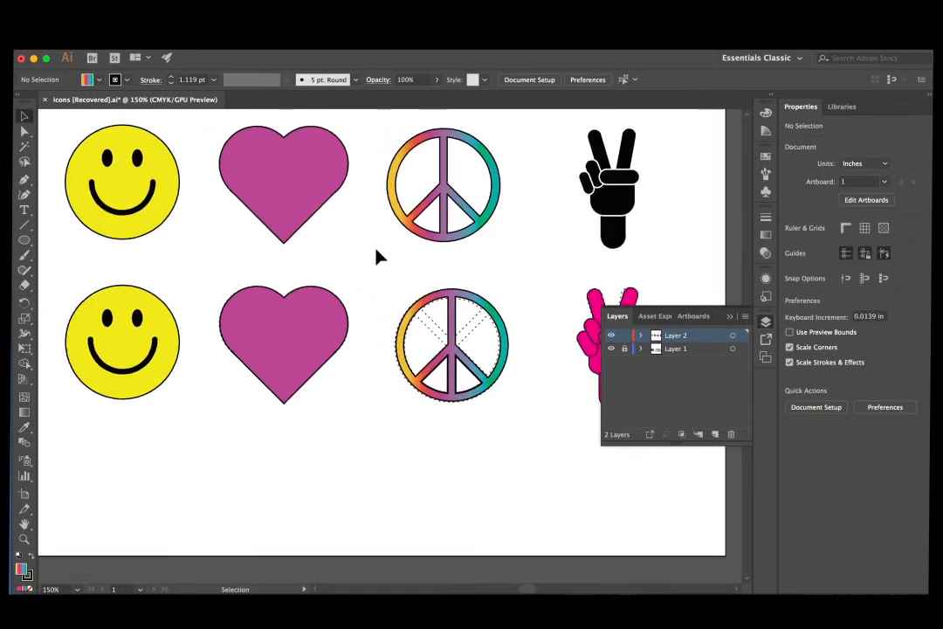